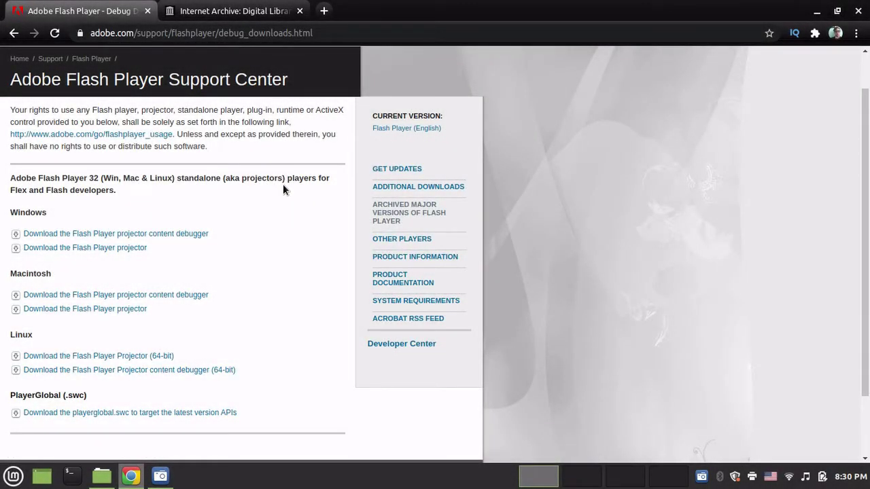
- Download the 64-bit Linux Flash Player Projector content debugger archive to the Downloads folder
triple_click(283, 185)
click(282, 184)
click(197, 370)
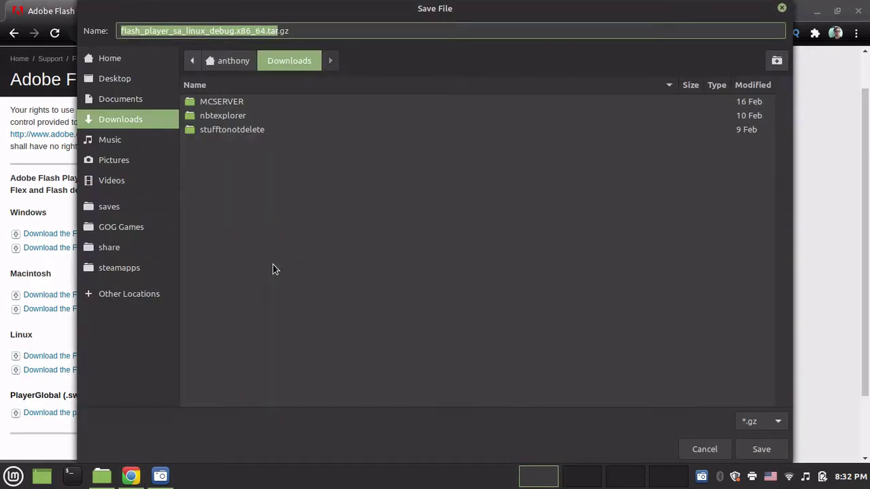
drag(355, 14, 472, 19)
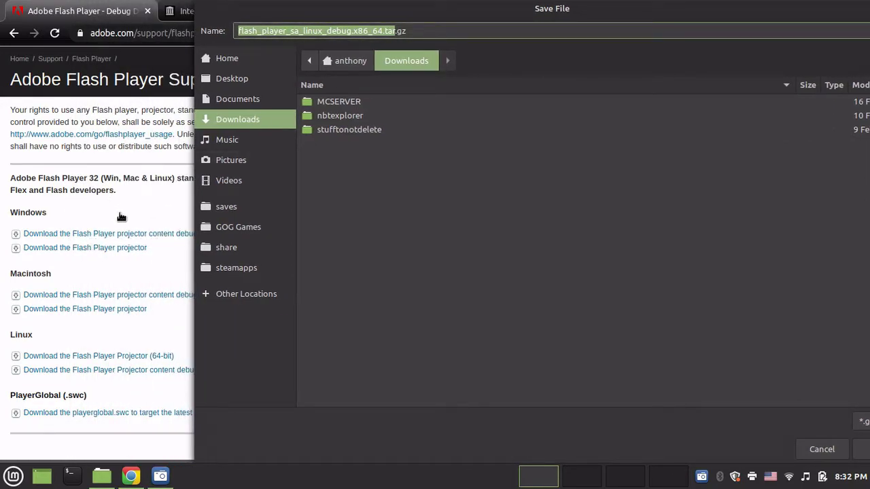
click(861, 450)
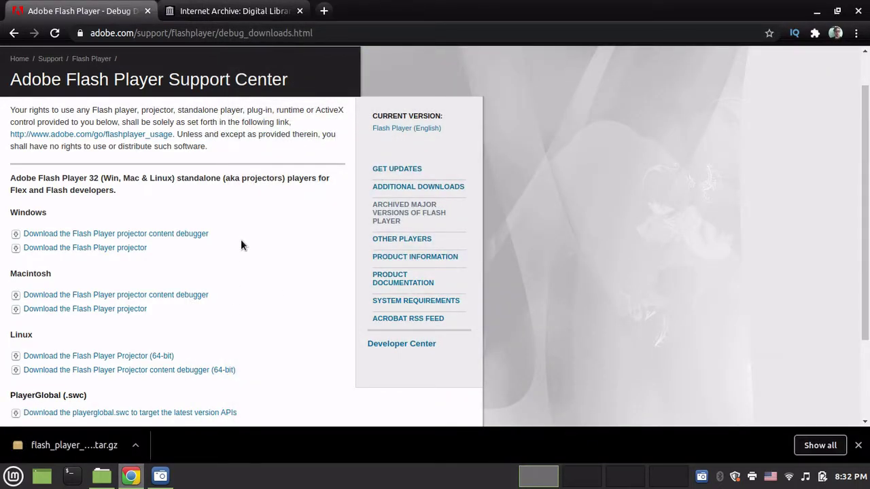
click(234, 10)
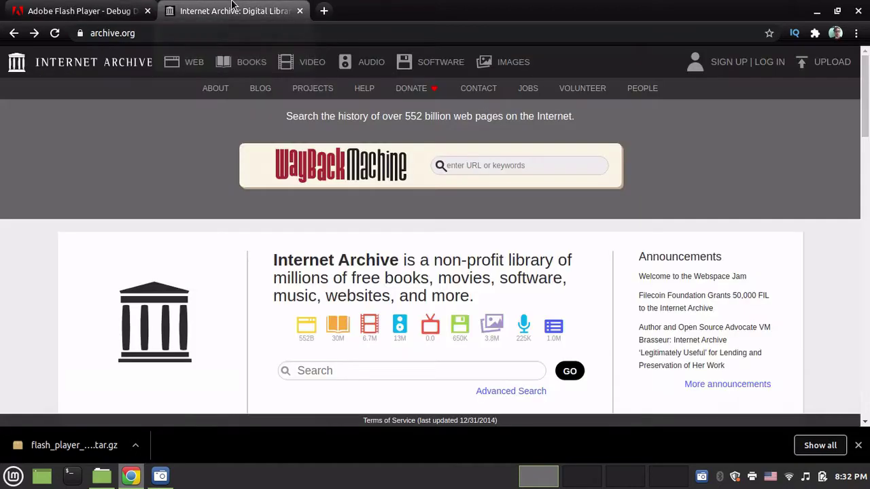
click(589, 166)
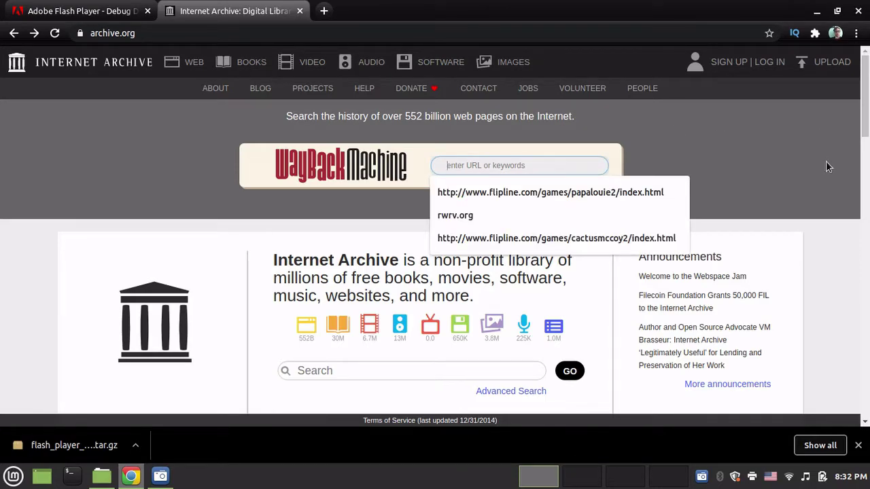
click(584, 238)
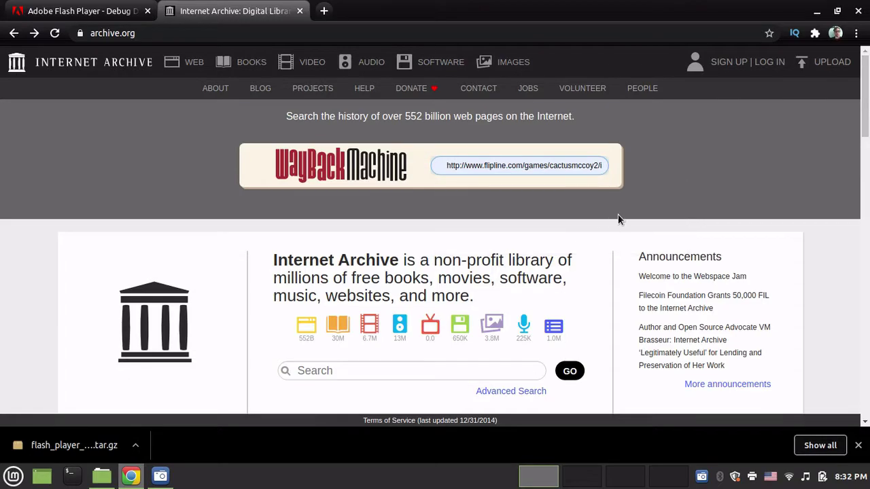
key(Return)
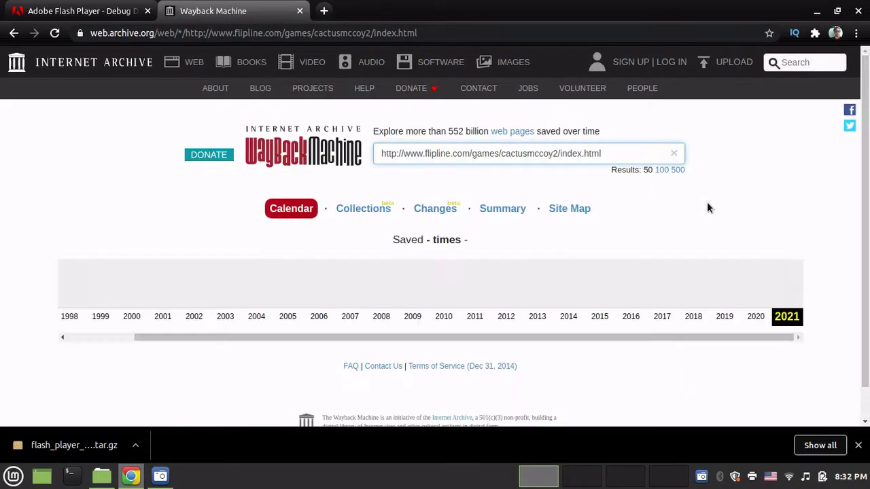
- Open the December 25, 2020 snapshot of the Cactus McCoy 2 page from the 2020 capture calendar
scroll(738, 201, down, 1)
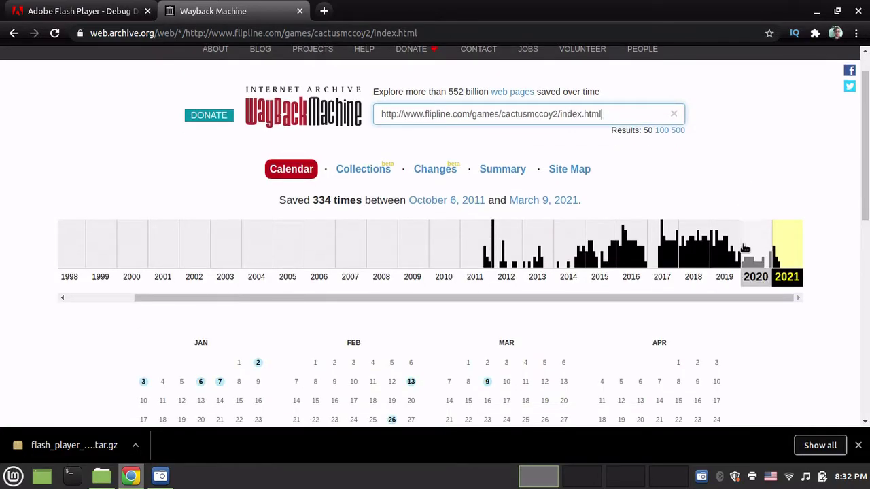
click(755, 255)
scroll(787, 122, down, 6)
scroll(787, 128, down, 5)
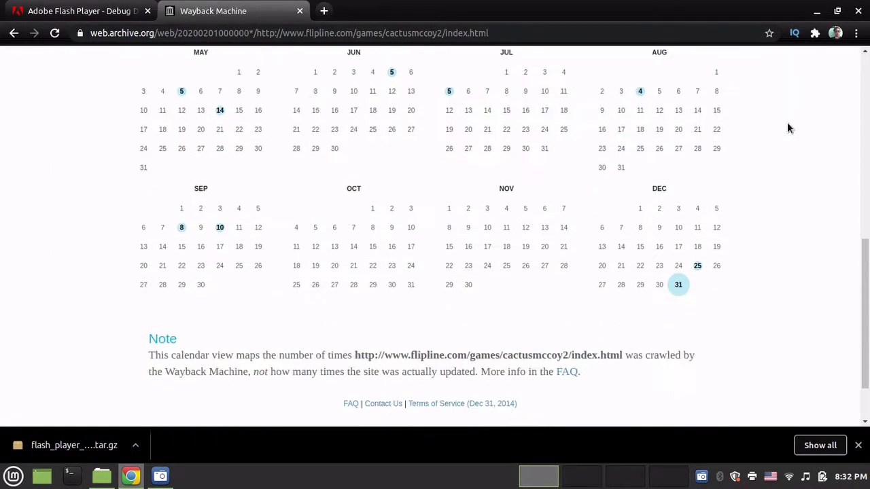
mouse_move(698, 200)
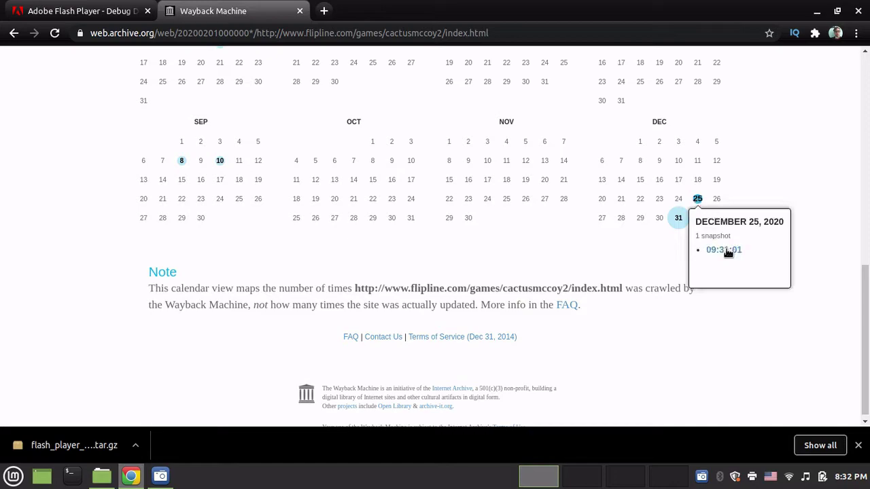
click(726, 250)
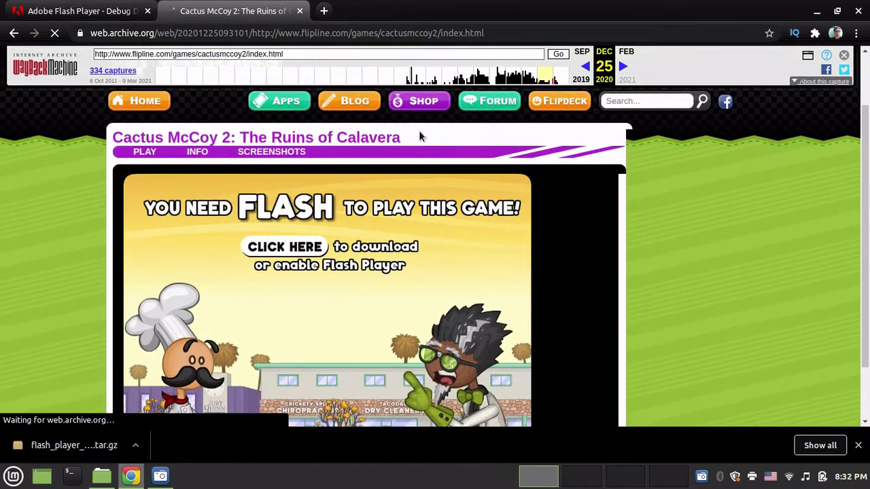
- Inspect the archived game page with the developer tools and find the game's "swf" reference in the index.html source
scroll(476, 177, down, 3)
scroll(565, 216, down, 1)
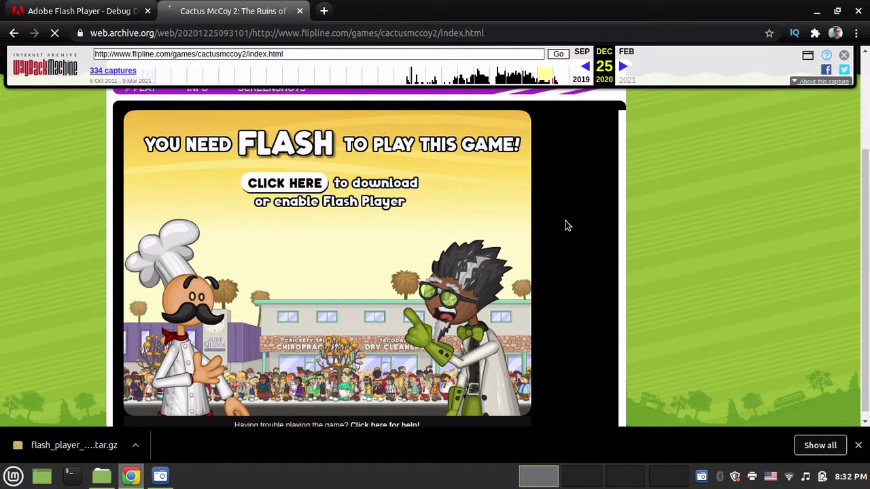
scroll(544, 241, down, 1)
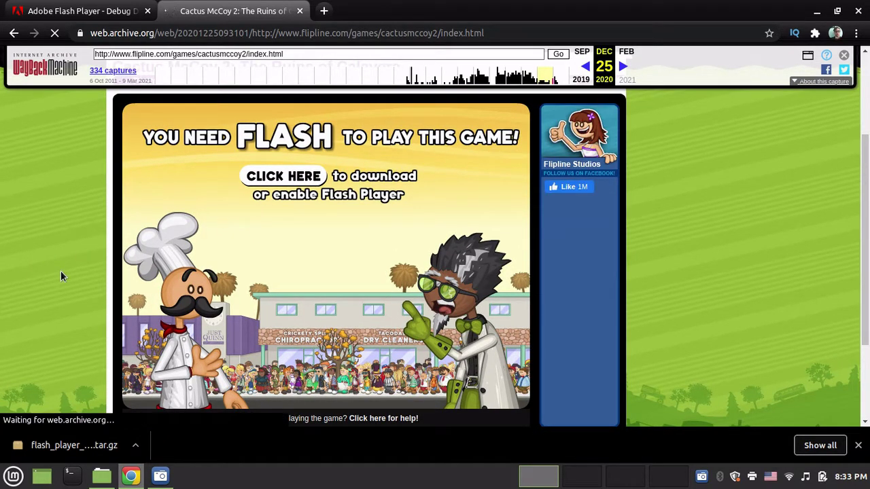
scroll(60, 271, down, 2)
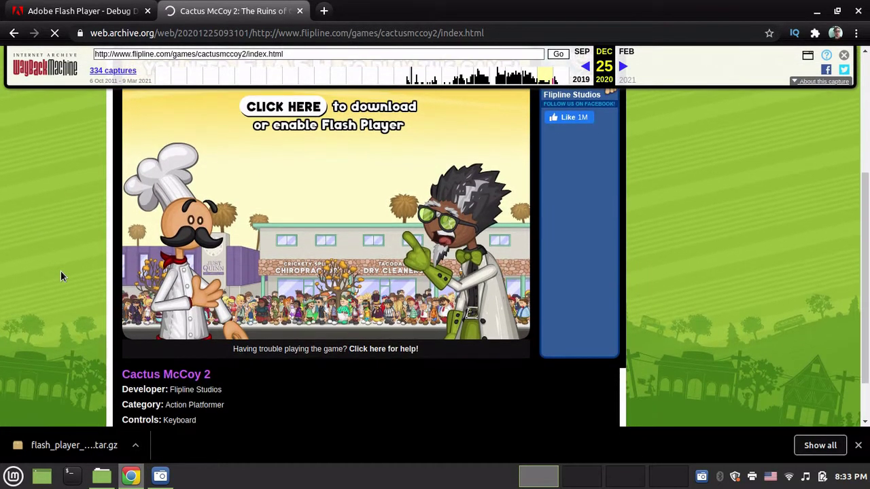
scroll(61, 272, up, 1)
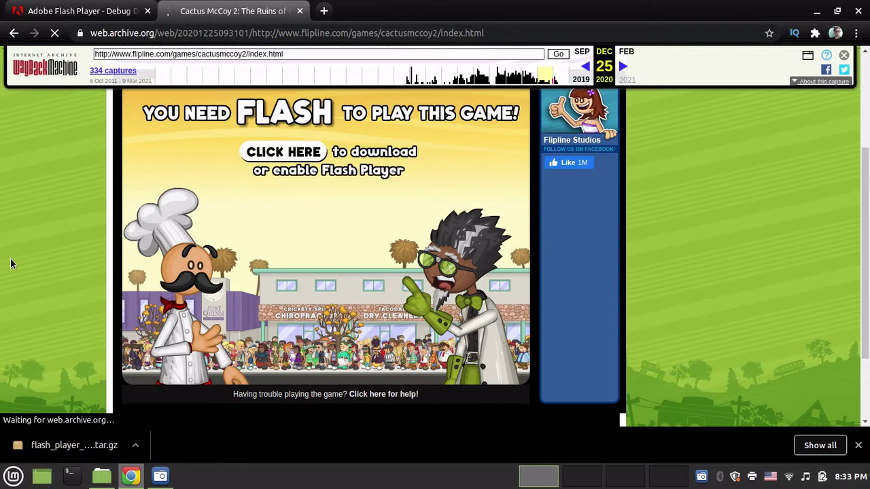
key(ctrl+shift+i)
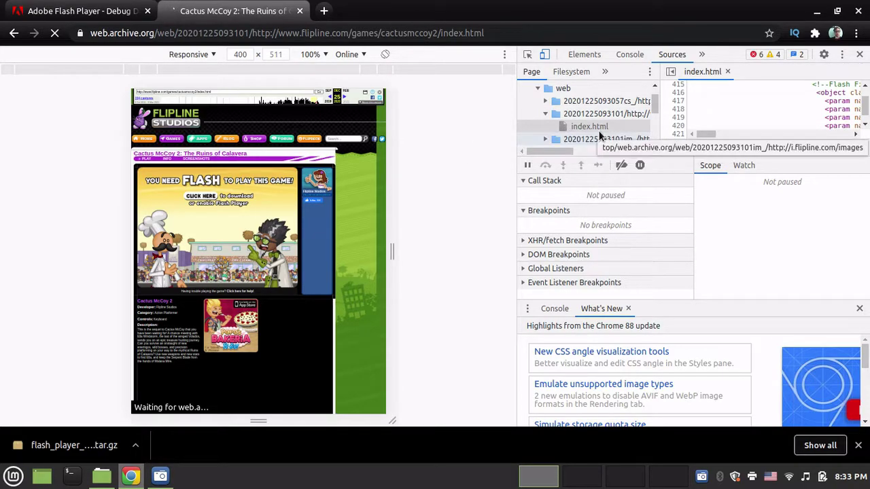
click(762, 108)
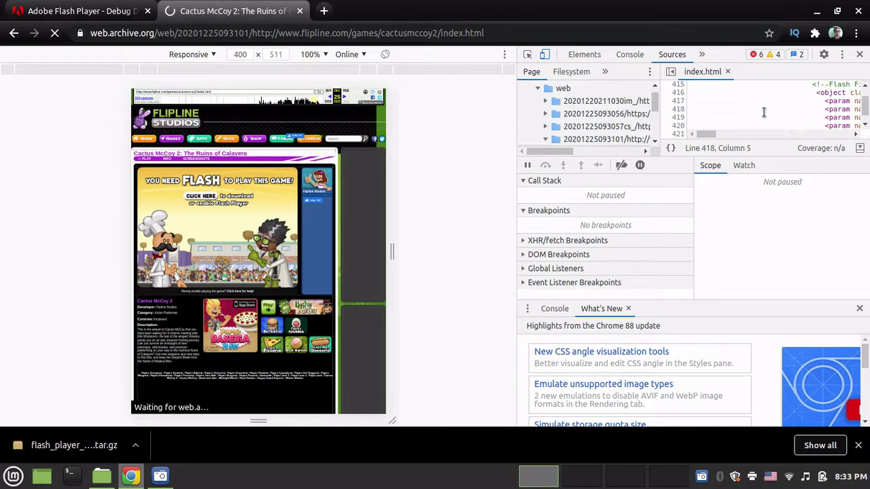
key(ctrl+f)
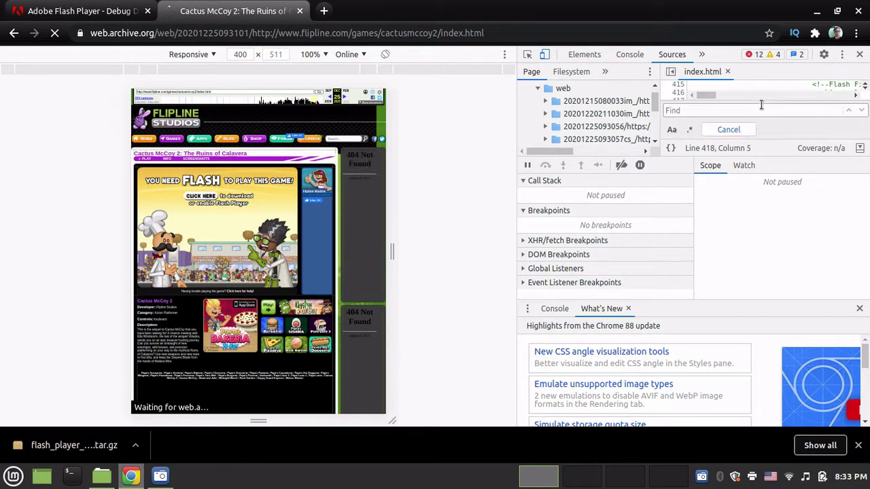
text(swf)
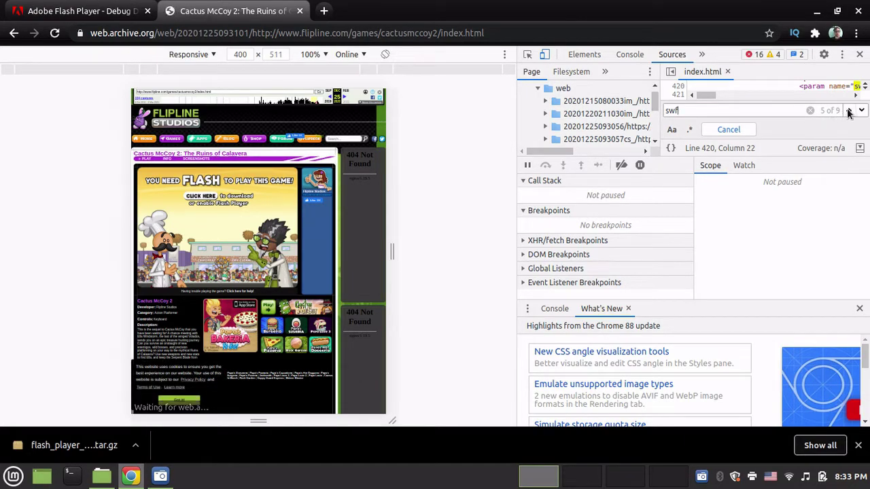
click(849, 110)
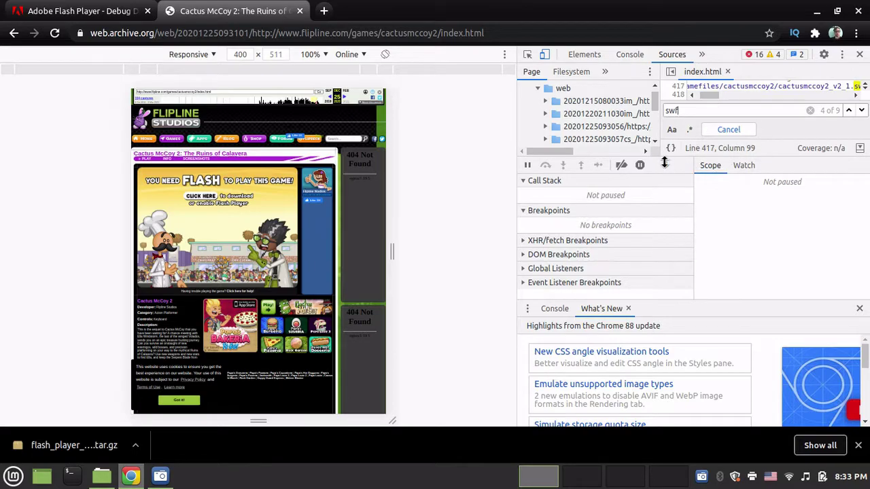
- Enlarge the source view and copy the full cactusmccoy2_v2_1.swf URL from the Flash object's movie parameter
drag(665, 158, 658, 258)
drag(661, 166, 514, 170)
scroll(697, 190, up, 2)
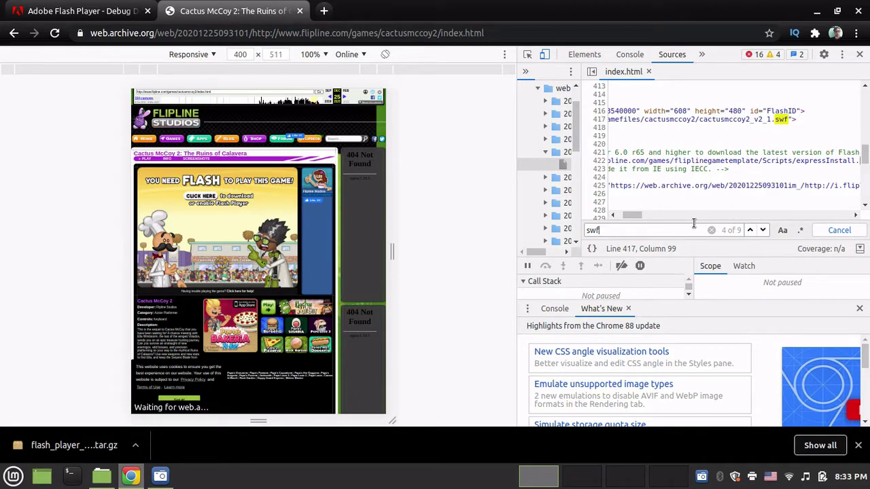
mouse_move(633, 215)
mouse_down()
mouse_move(617, 216)
mouse_move(628, 211)
mouse_up()
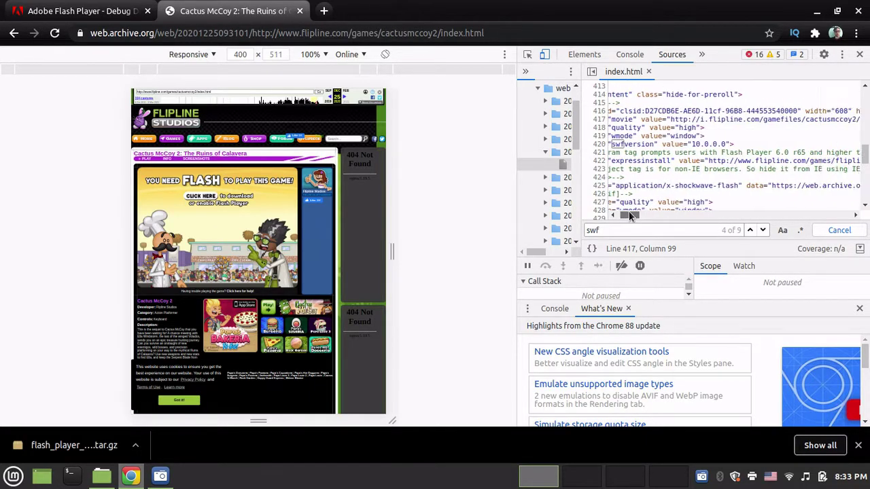
drag(672, 119, 859, 121)
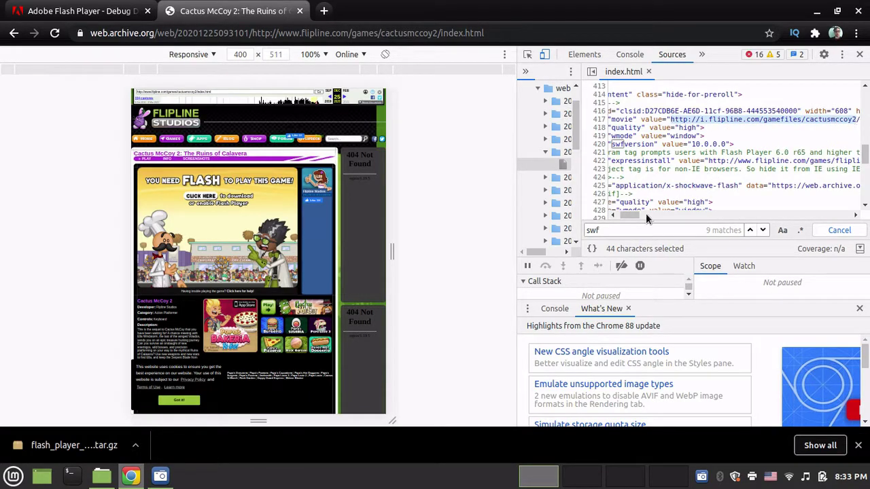
drag(629, 215, 639, 215)
drag(705, 120, 848, 122)
mouse_move(626, 215)
mouse_down()
mouse_move(660, 213)
mouse_move(630, 215)
mouse_up()
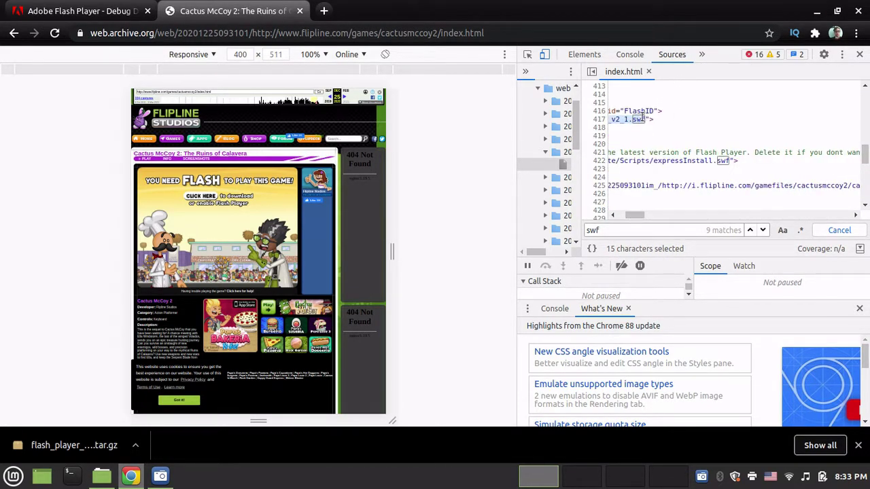
drag(646, 120, 840, 120)
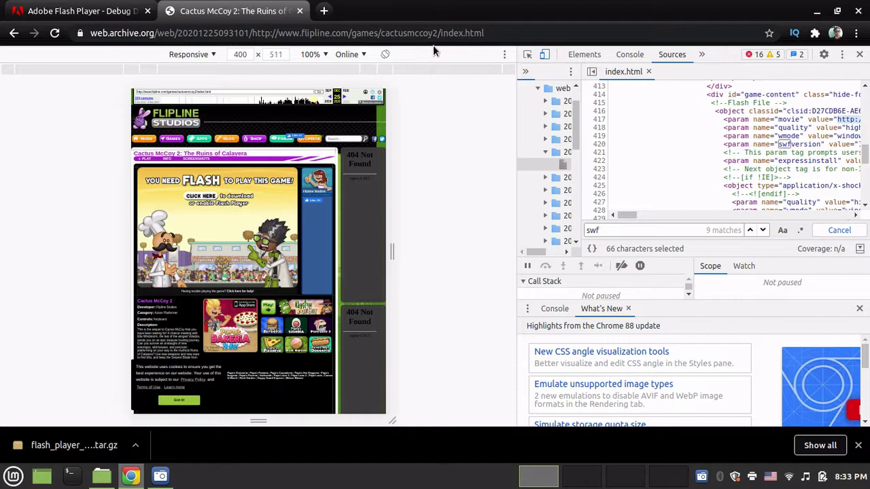
click(417, 32)
text(http://flipline.com/gamefiles/cactusmccoy2/cactusmccoy2_v2_1.swf)
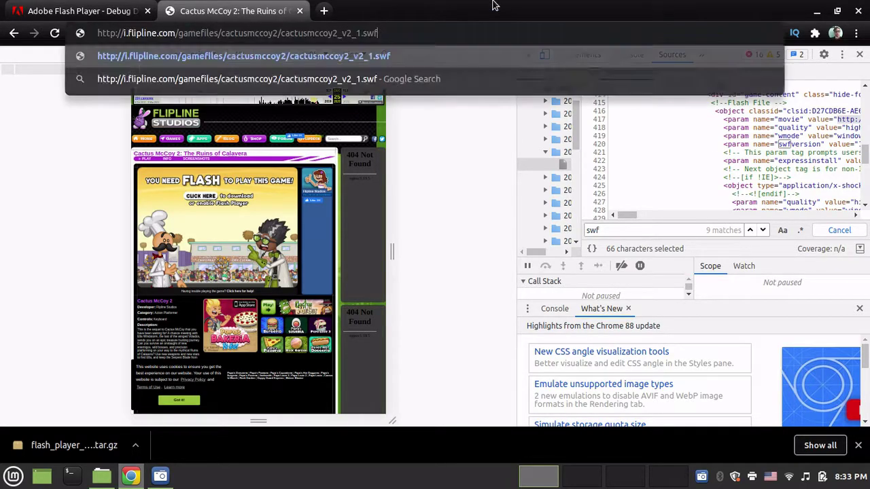
key(Return)
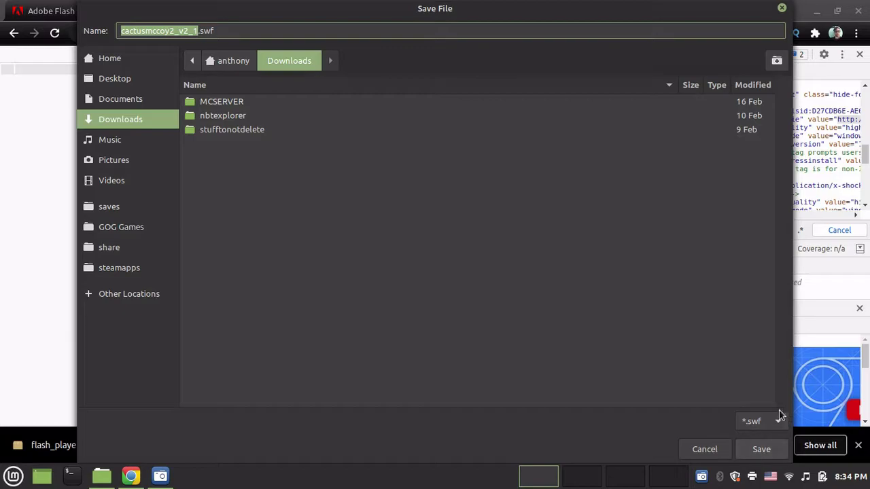
click(761, 449)
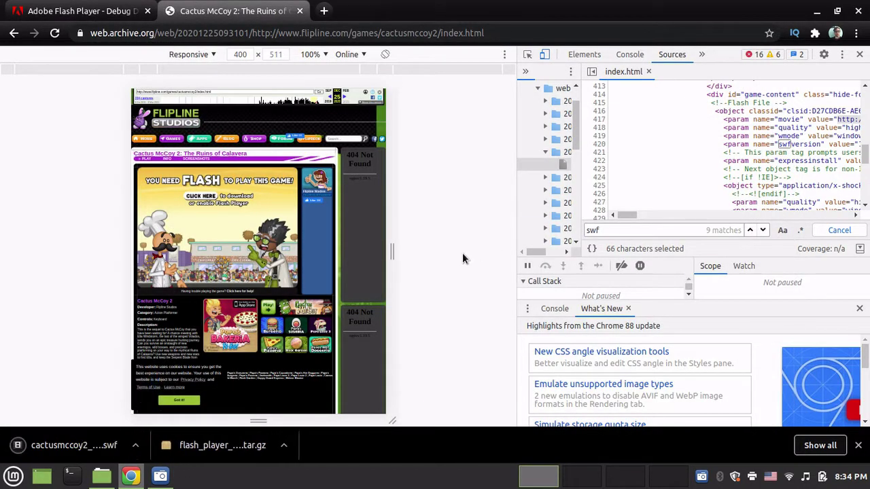
click(858, 11)
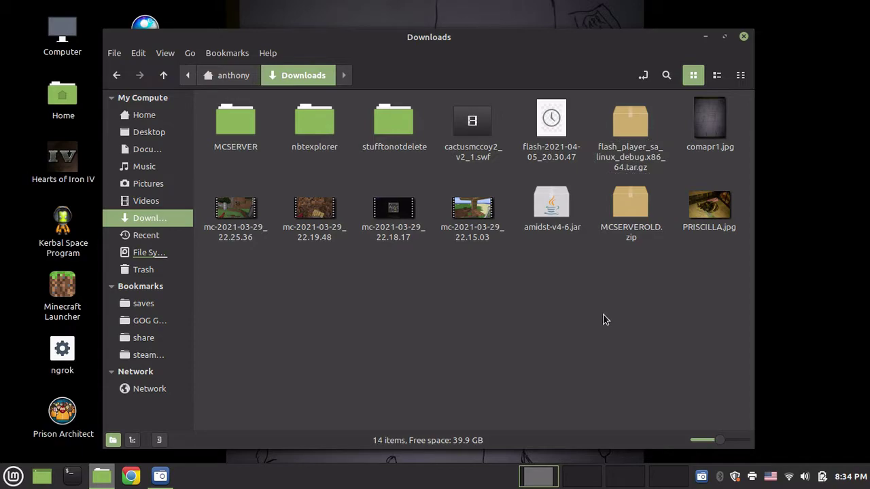
- Extract flashplayerdebugger from the flash_player_sa_linux_debug.x86_64.tar.gz archive into the Downloads folder and close the archive
double_click(639, 119)
drag(367, 94, 249, 90)
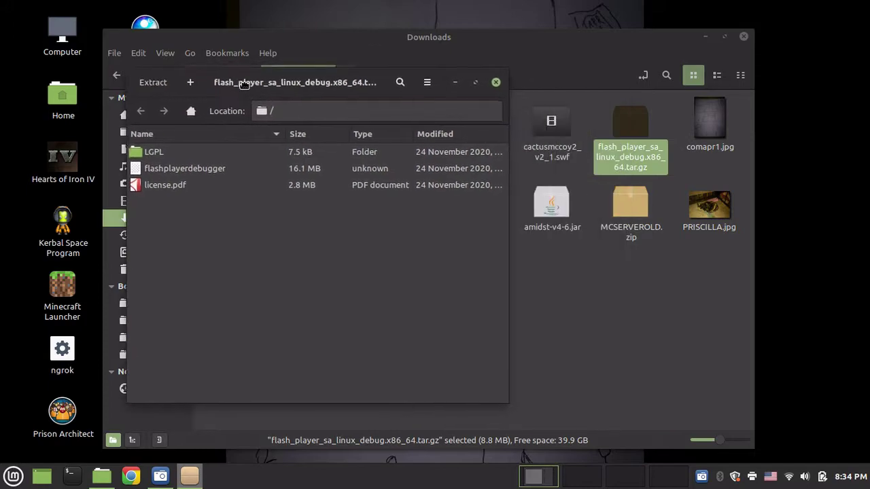
drag(182, 172, 622, 305)
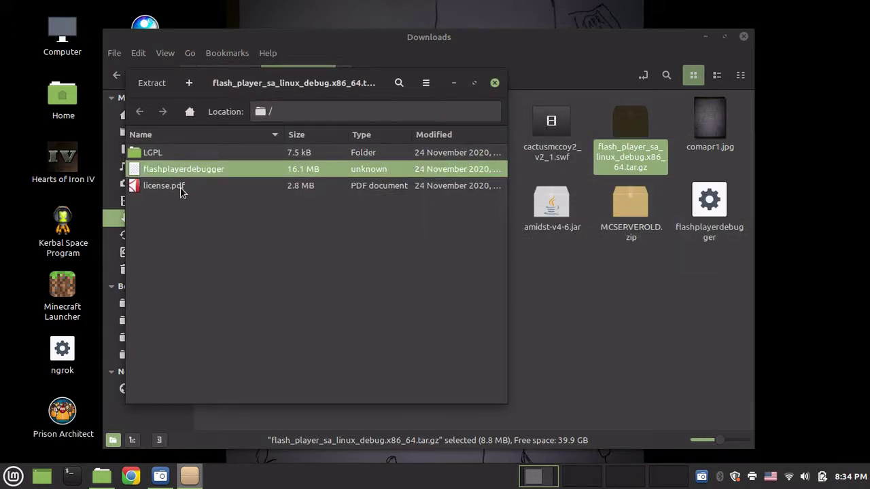
click(495, 83)
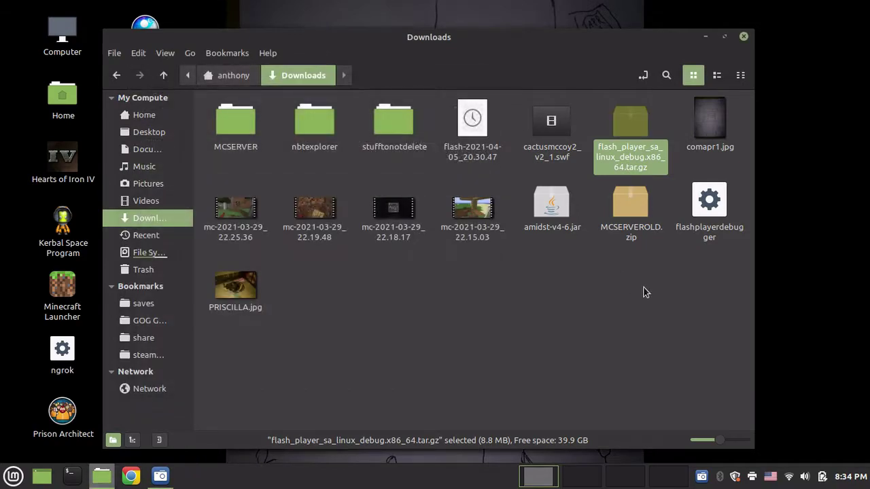
- Delete the flash_player_sa_linux_debug.x86_64.tar.gz archive from the Downloads folder
click(653, 289)
click(635, 120)
key(Delete)
- Open a terminal in the Downloads folder and move its window clear of the flashplayerdebugger file
right_click(500, 341)
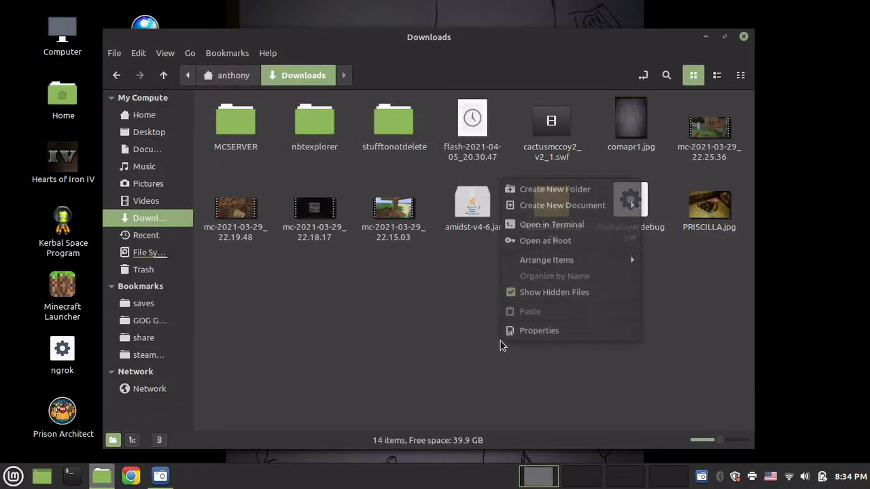
click(599, 217)
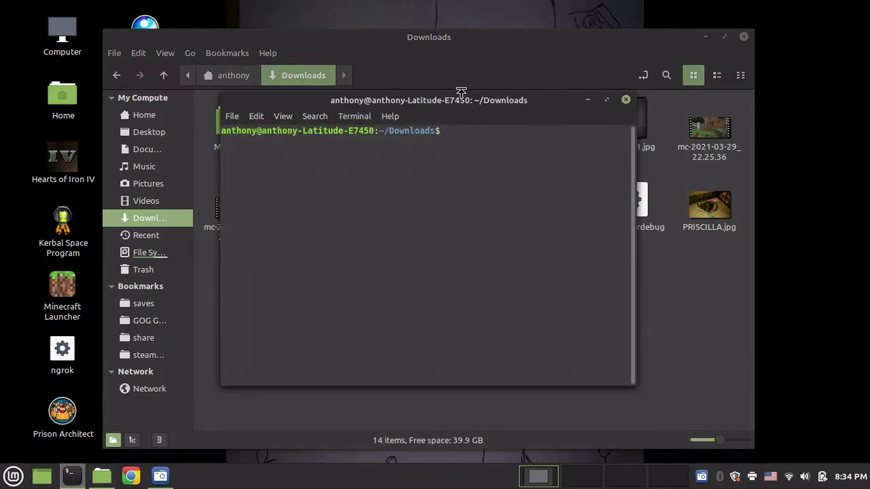
drag(460, 98, 235, 208)
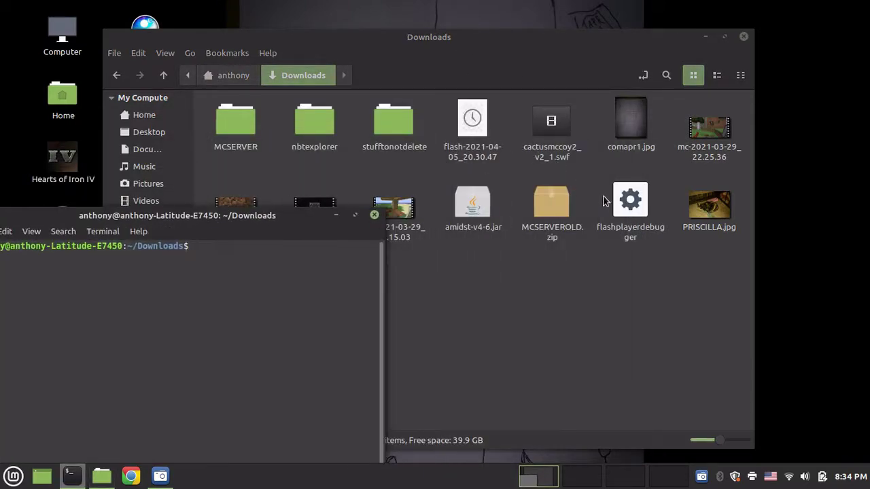
- Run ./flashplayerdebugger with cactusmccoy2_v2_1.swf from the Downloads terminal
text(,)
text(/flashf)
key(Tab)
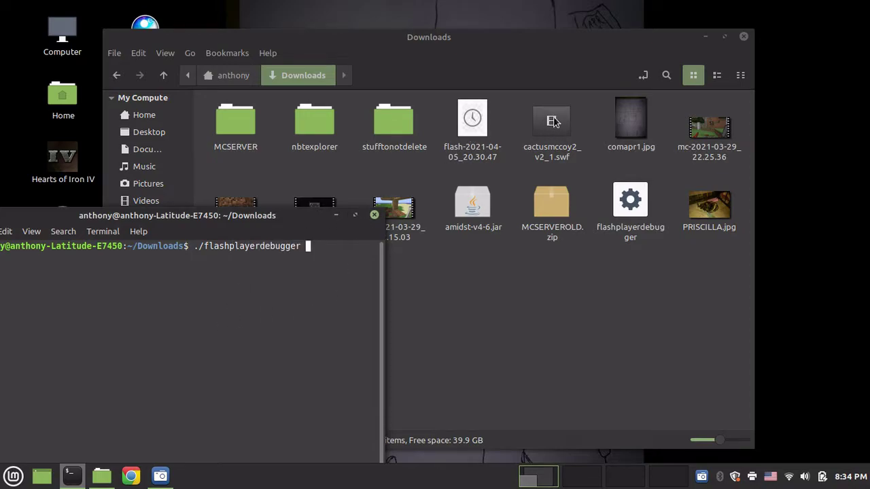
text(cac)
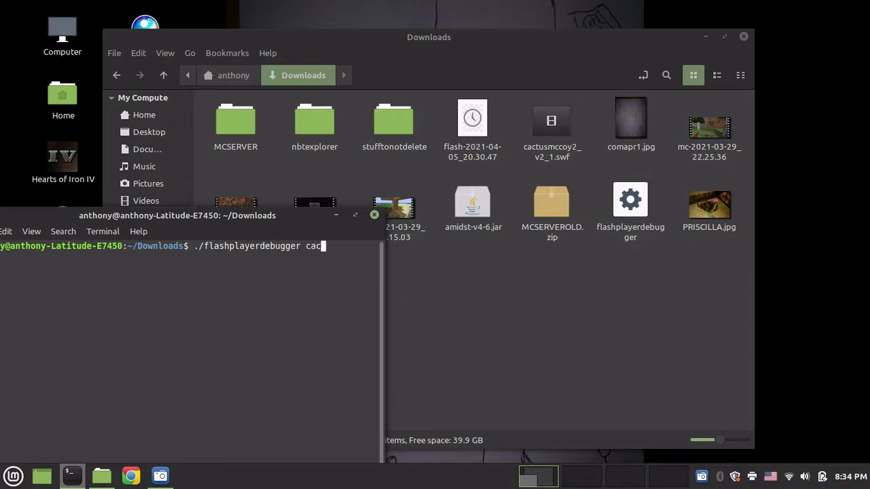
text(ct)
key(BackSpace)
key(BackSpace)
text(tu)
key(Tab)
key(Return)
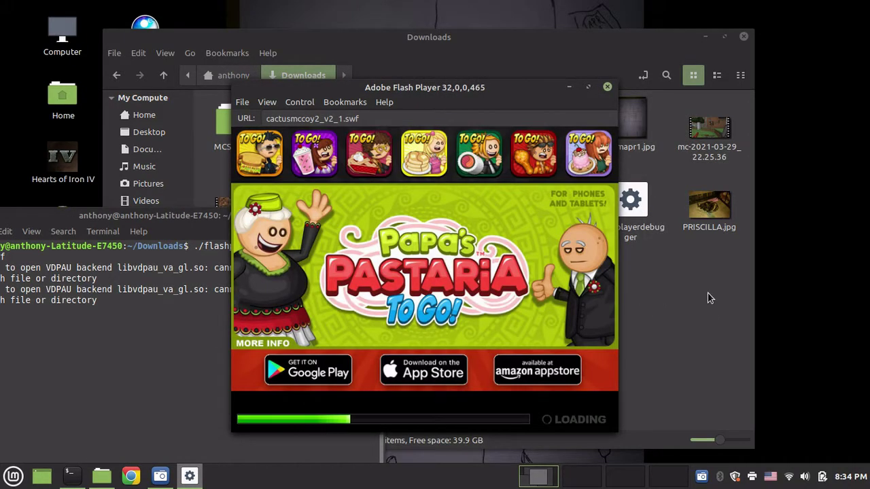
- Reposition the player window, continue past the Papa's Pastaria ad, and start the game up to its save slot selection
drag(499, 93, 497, 77)
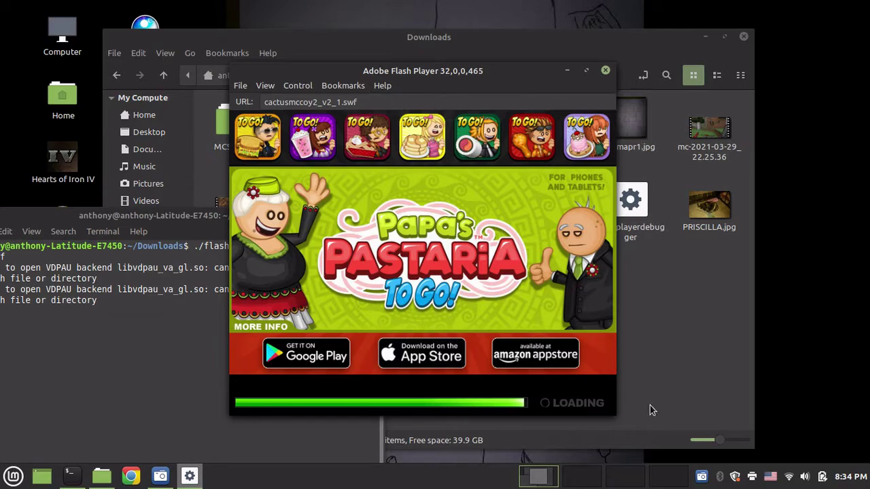
click(577, 402)
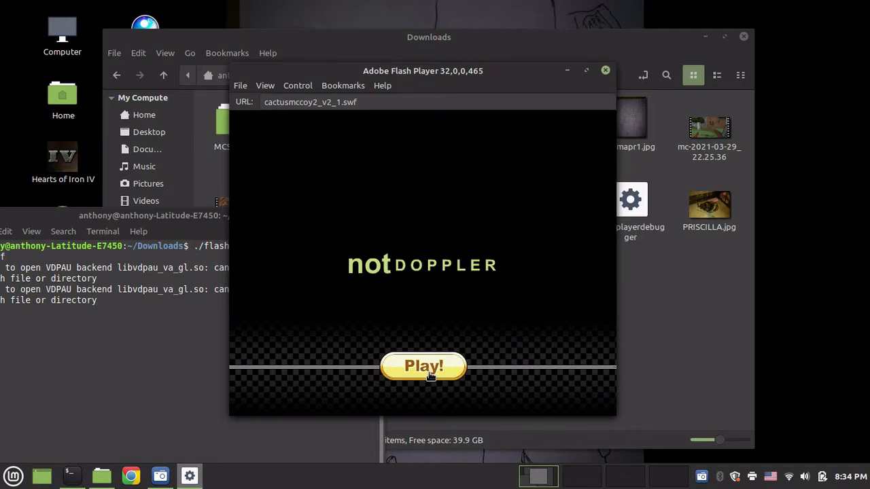
click(430, 374)
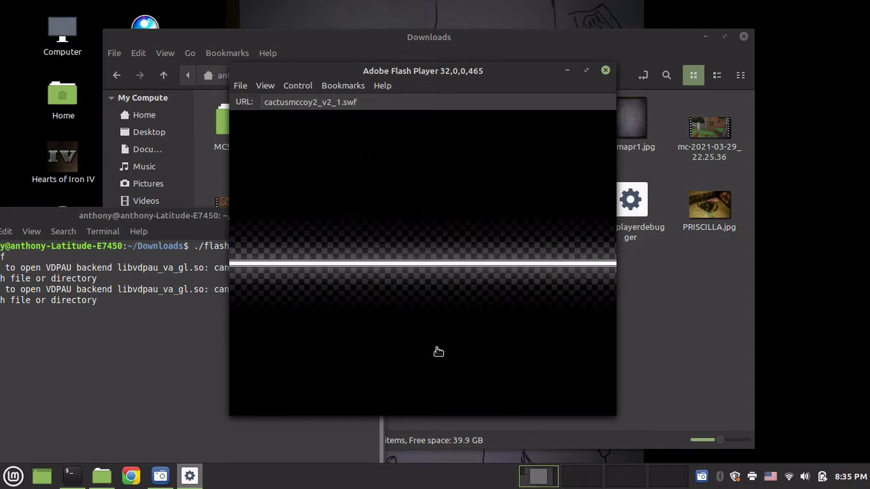
click(435, 345)
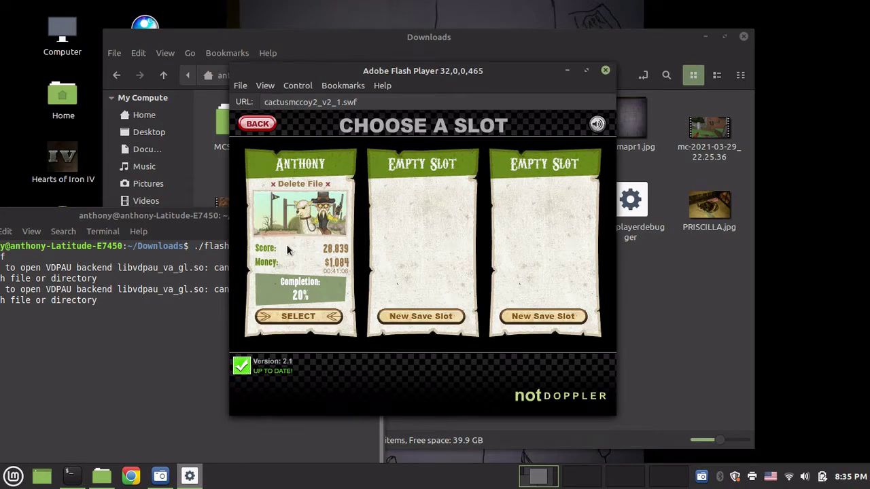
- Load the existing save file, enter Area 4 on the map, and close the Flash Player
click(311, 317)
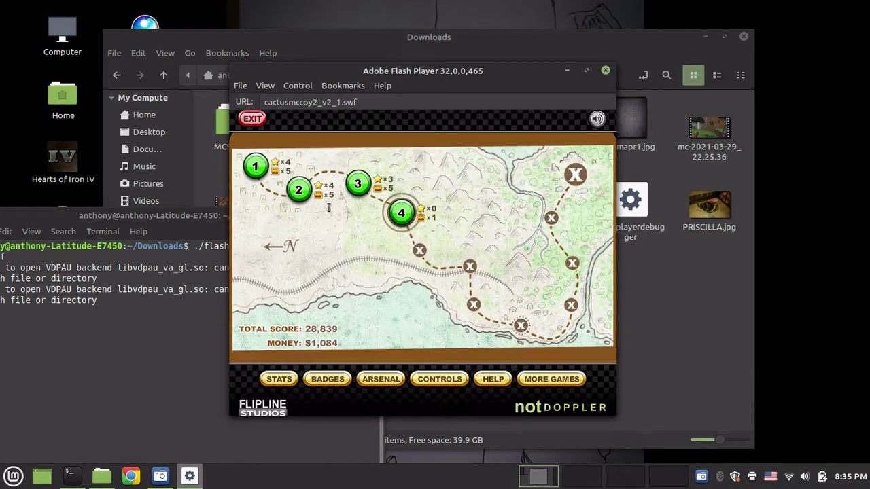
click(401, 208)
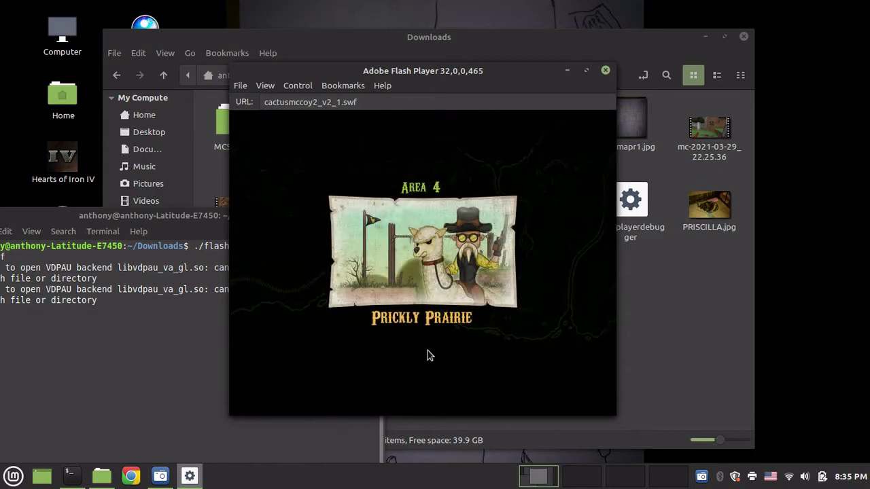
click(605, 71)
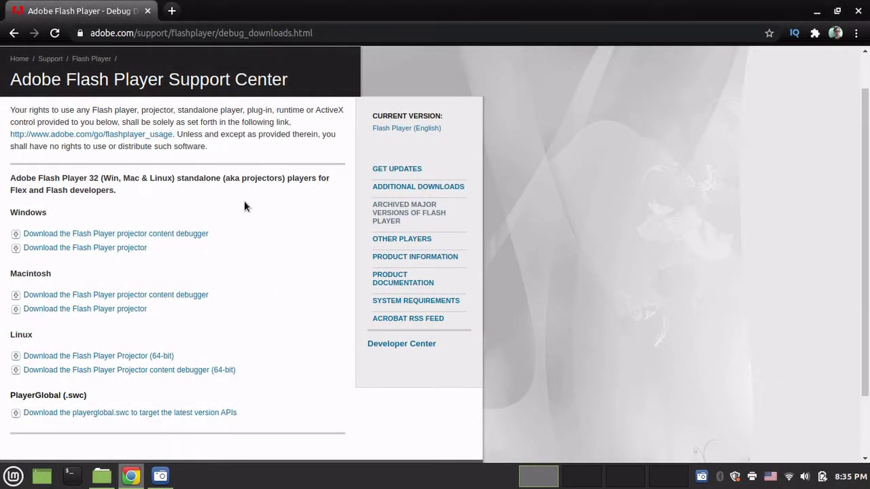
- Download the Windows Flash Player projector content debugger, flashplayer_32_sa_debug.exe, to Downloads and close the browser
click(204, 234)
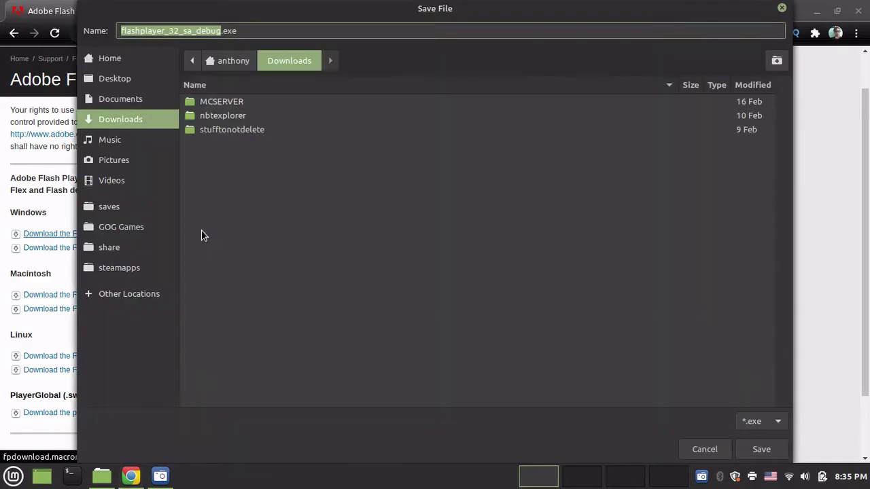
click(761, 449)
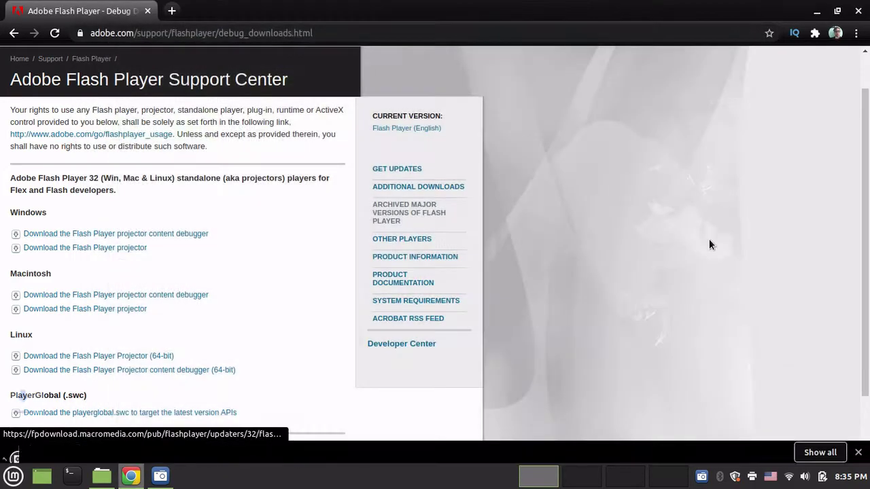
click(868, 6)
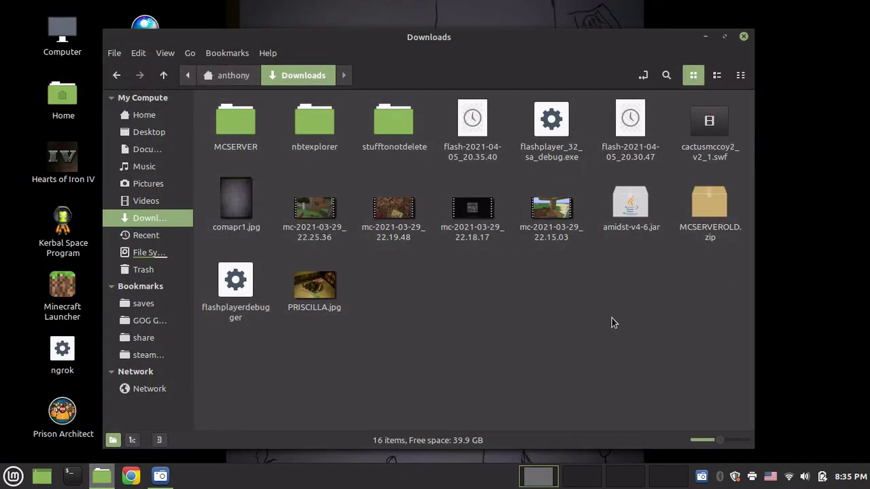
- Launch flashplayer_32_sa_debug.exe from the Downloads folder and move its window down over the folder
right_click(544, 118)
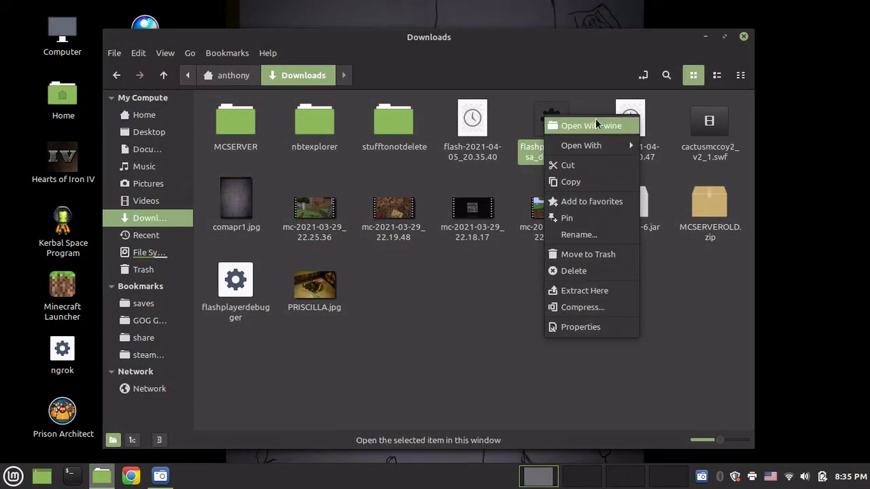
click(703, 90)
double_click(544, 121)
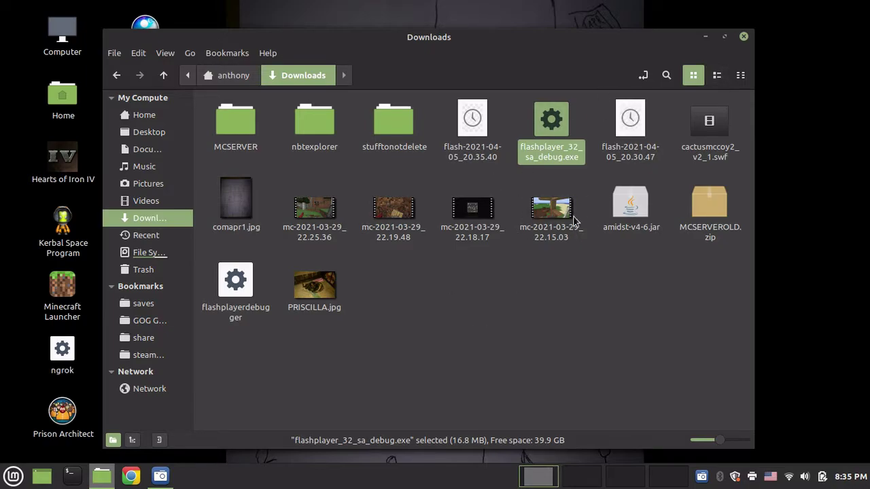
drag(361, 10, 470, 127)
- Bring up the player's Open dialog and move it and the player window clear of the game file in Downloads
click(110, 138)
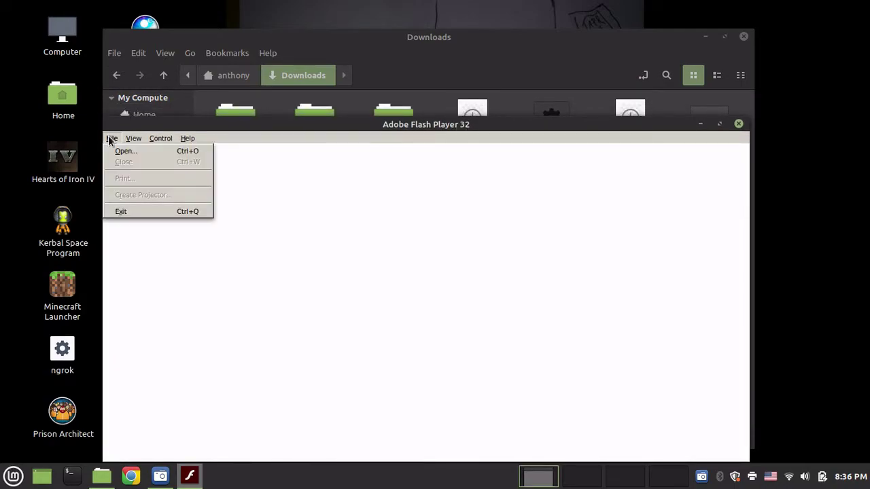
click(122, 152)
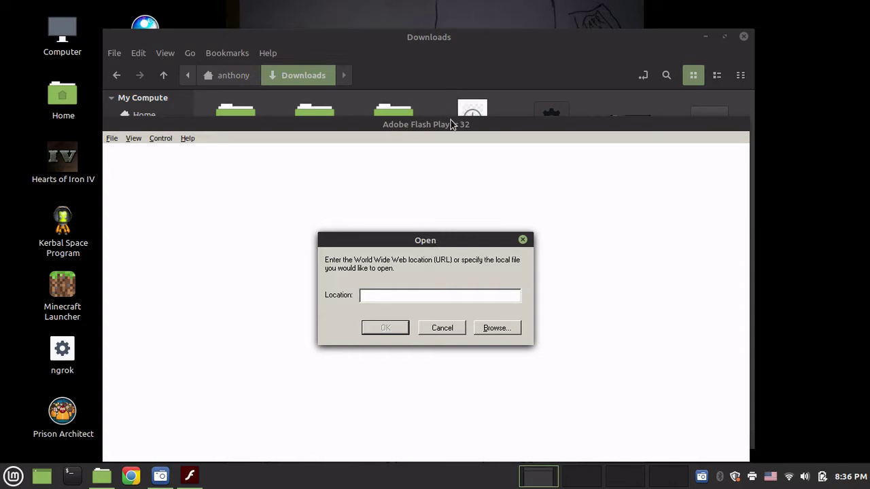
drag(452, 124, 191, 317)
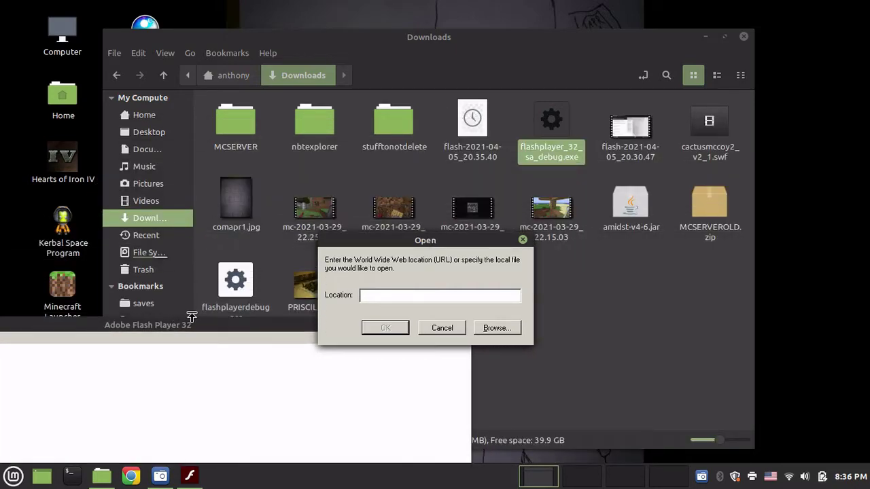
drag(427, 249, 431, 68)
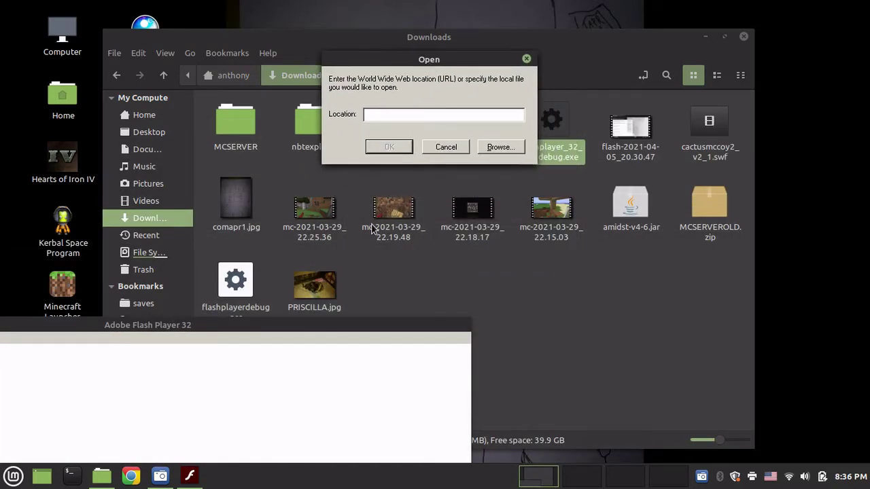
drag(367, 320, 379, 377)
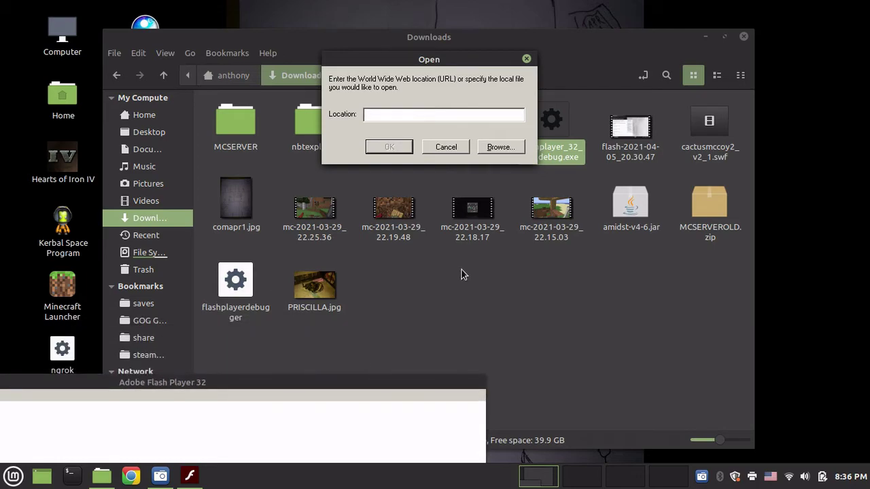
- Load cactusmccoy2_v2_1.swf into the Windows Flash Player, dismiss the Open dialog, reposition the window, and continue past the ad
drag(724, 132, 453, 122)
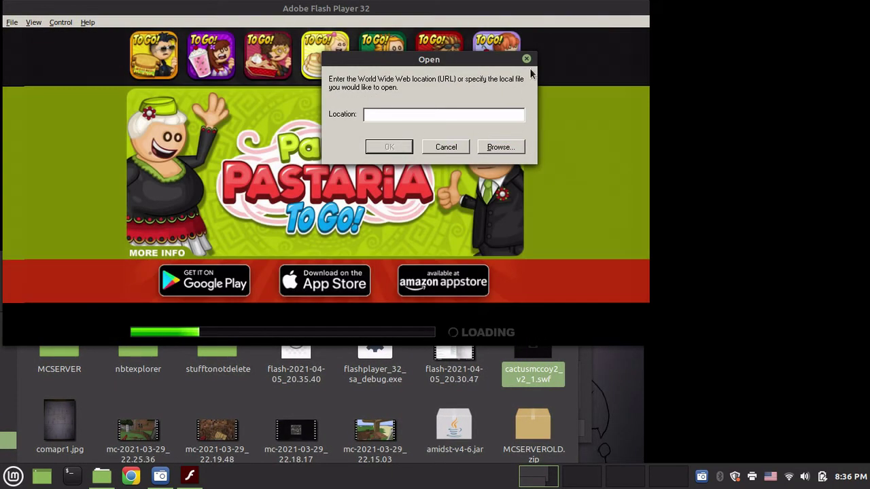
click(526, 58)
drag(518, 27, 607, 54)
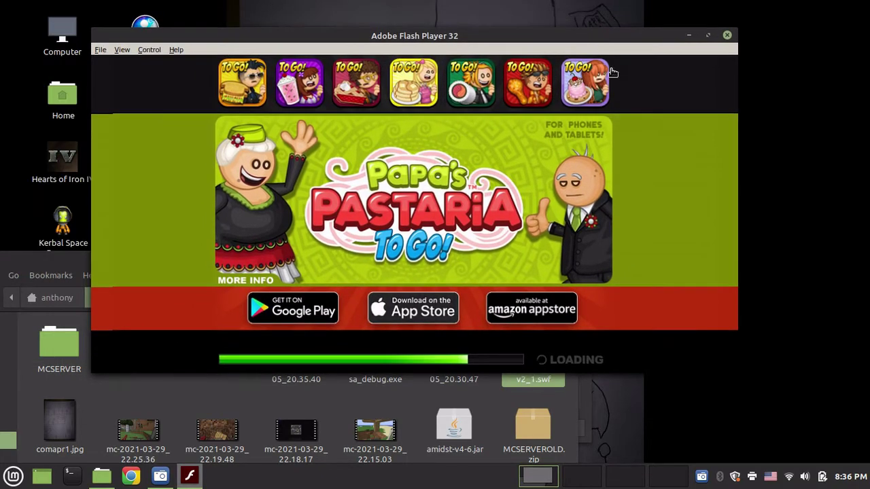
click(575, 361)
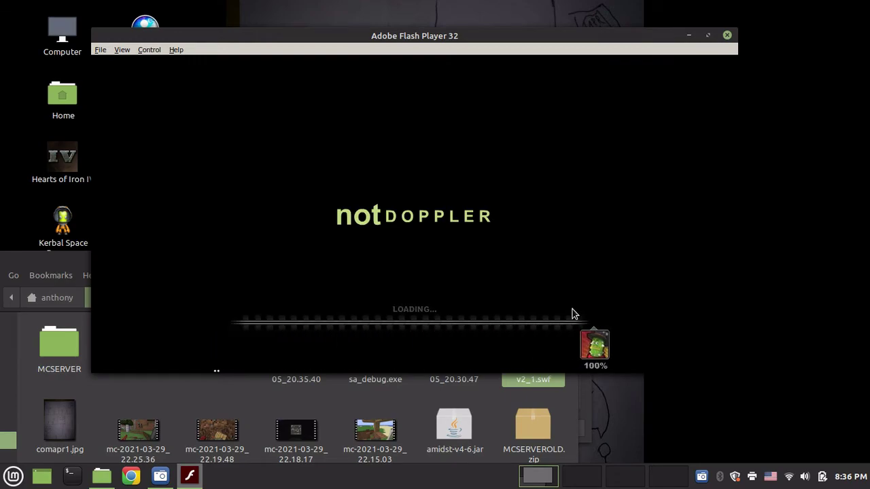